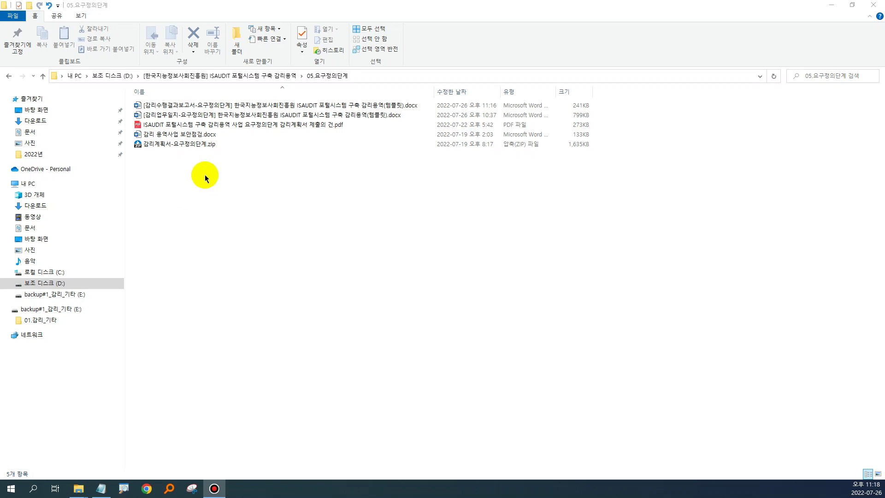
Step: Open "[감리수행결과보고서-요구정의단계] 한국지능정보사회진흥원 ISAUDIT 포털시스템 구축 감리용역(템플릿).docx" and review its cover page and submission letter
left_click(274, 108)
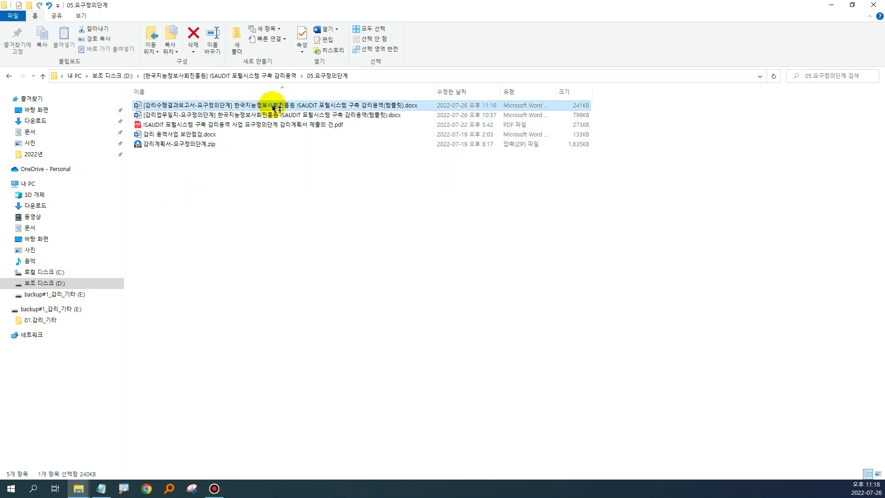
double_click(273, 108)
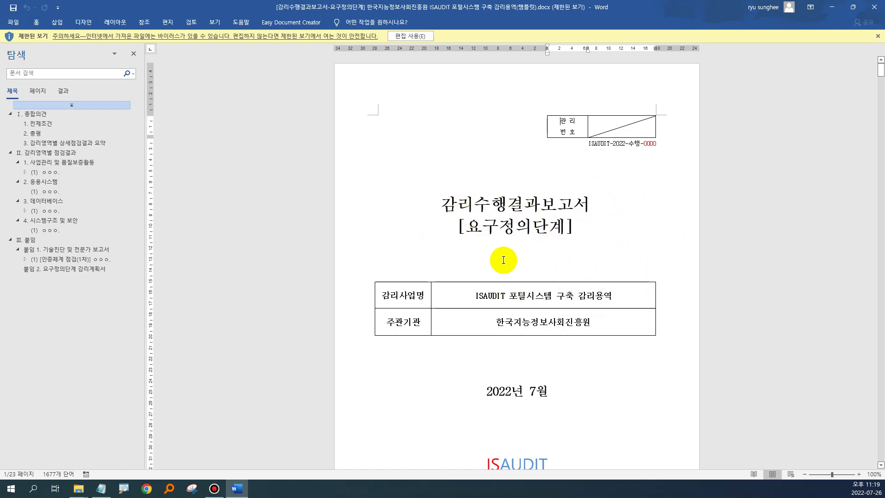
scroll(504, 258, "down", 3)
scroll(503, 260, "down", 10)
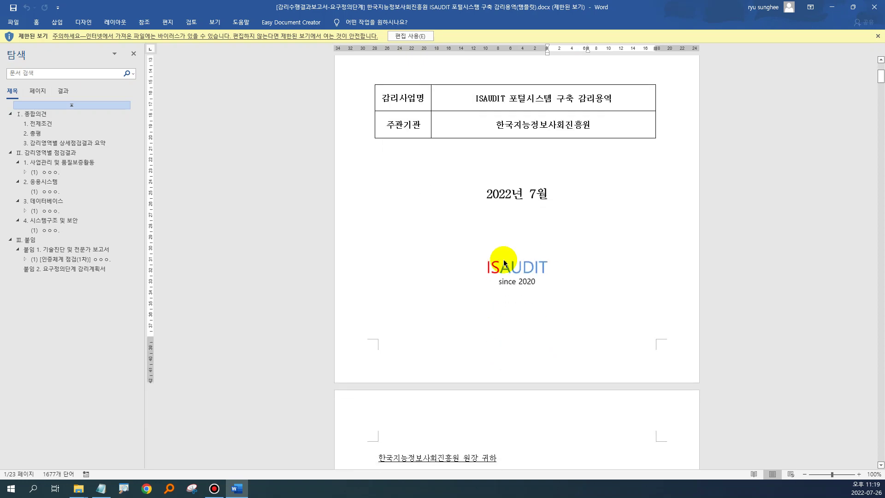
scroll(503, 260, "down", 1)
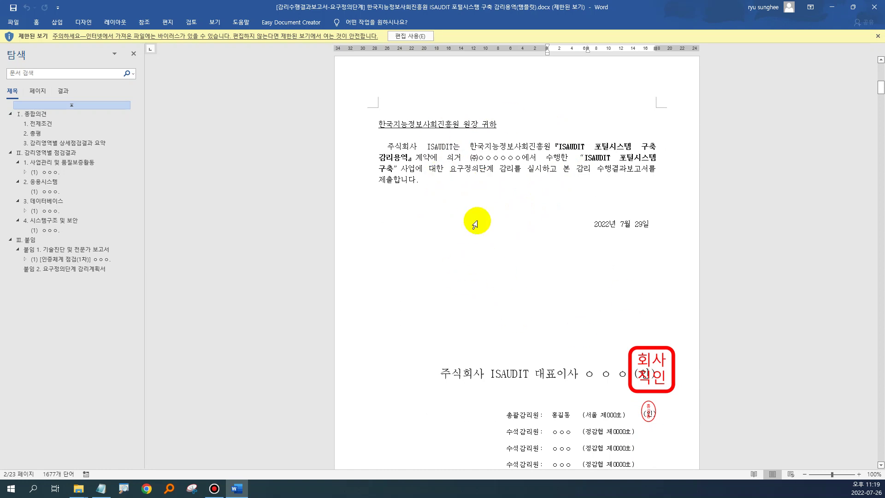
scroll(477, 220, "down", 1)
scroll(477, 220, "down", 2)
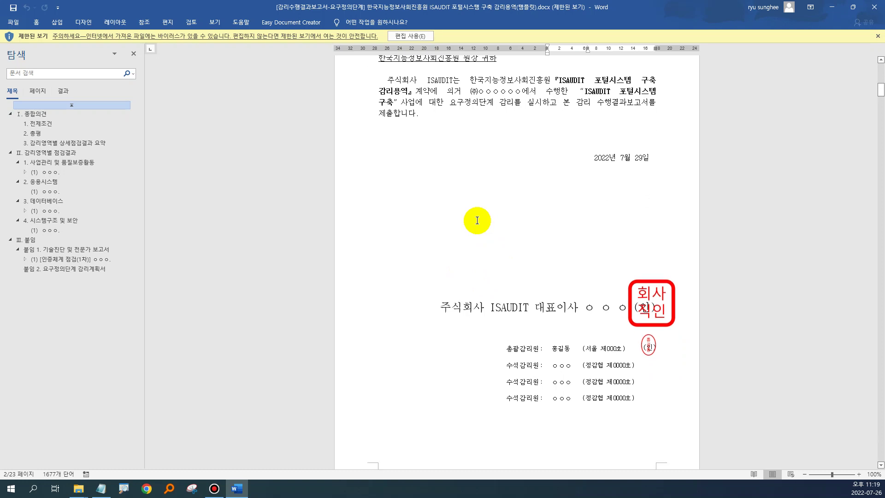
scroll(477, 220, "down", 13)
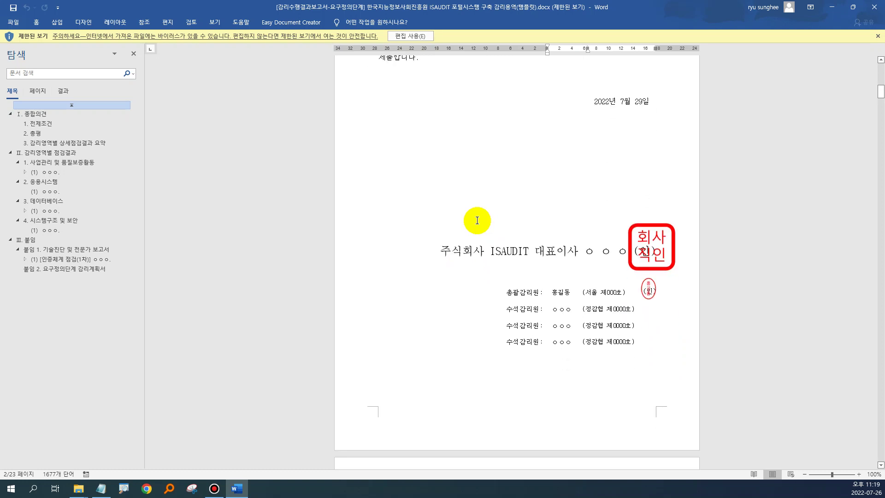
scroll(477, 223, "down", 6)
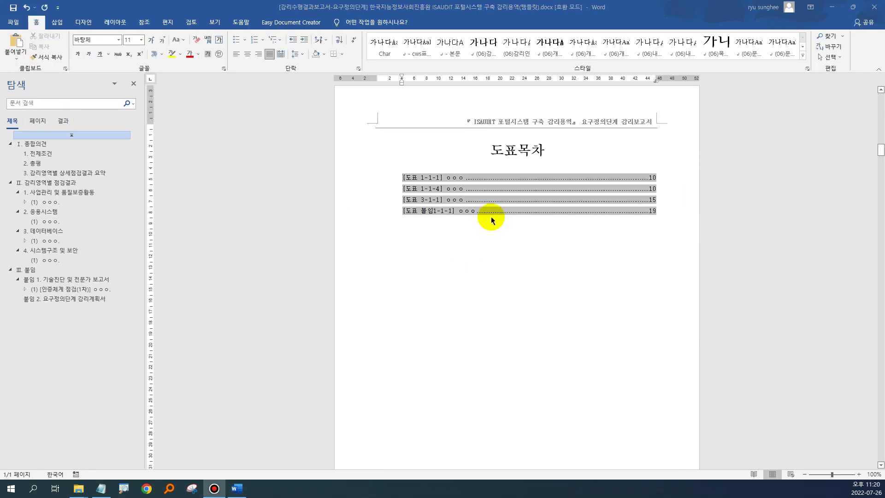
Step: Examine the report from the 도표목차 through 전제조건 and 총평 to the 감리영역별 상세점검결과 요약 table
left_click(423, 253)
scroll(422, 253, "down", 20)
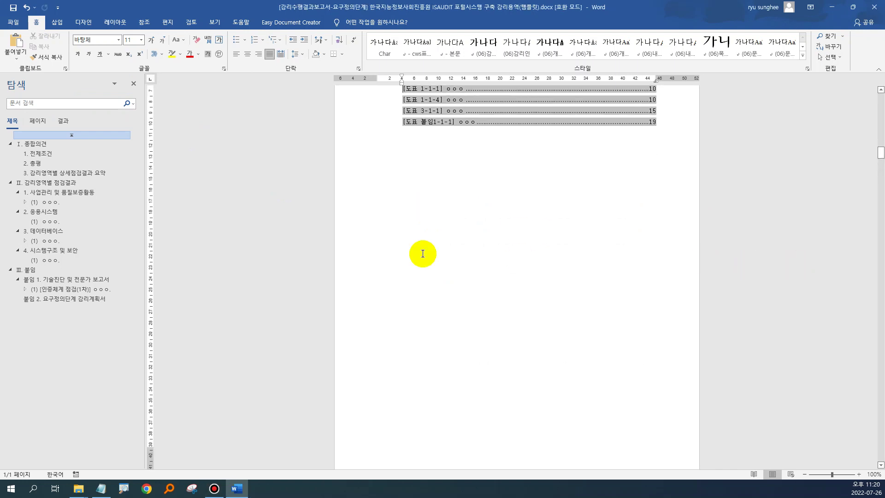
scroll(423, 253, "down", 4)
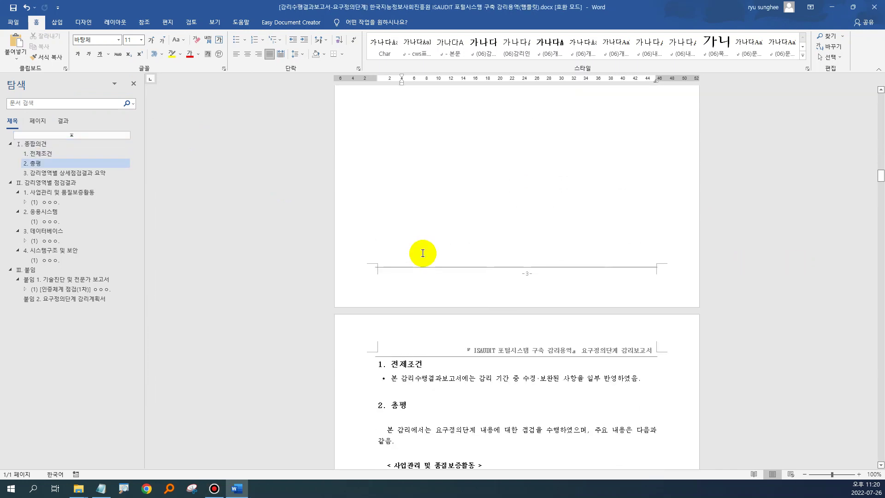
scroll(422, 253, "down", 5)
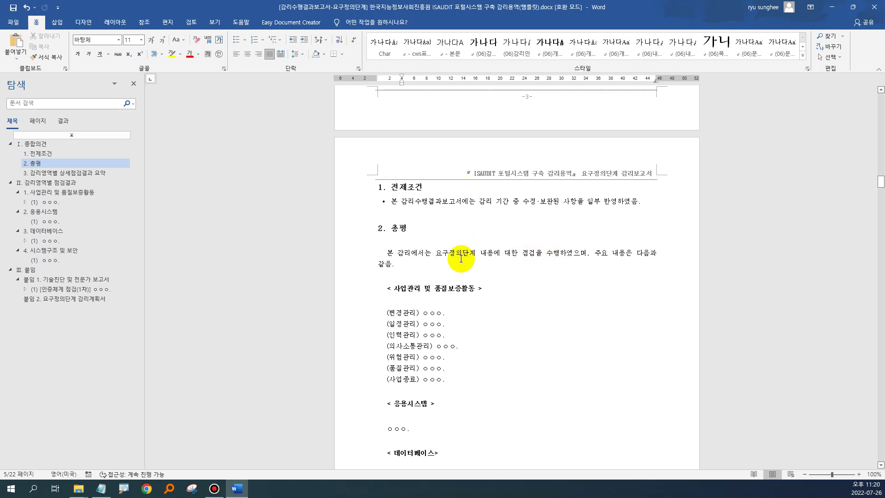
scroll(461, 258, "down", 1)
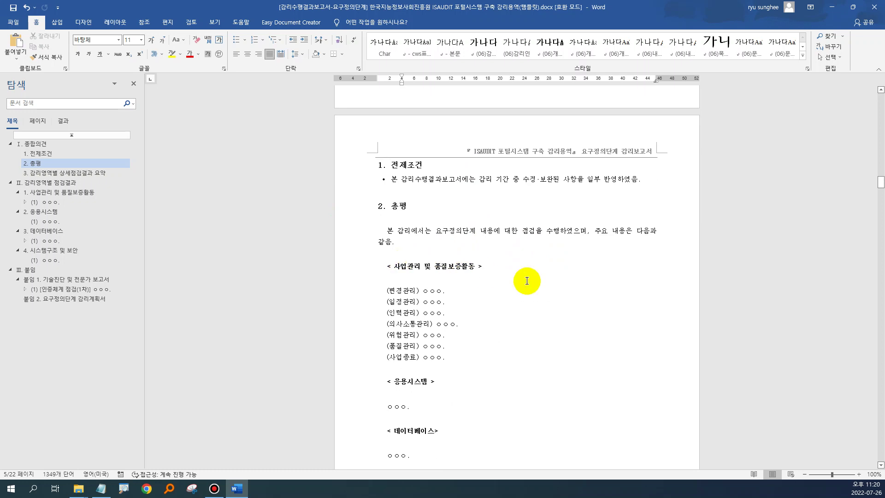
scroll(550, 293, "down", 15)
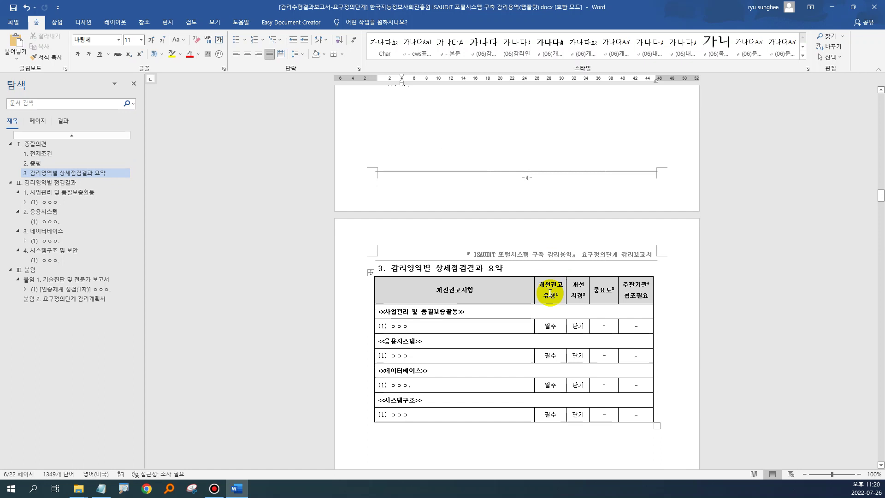
scroll(550, 292, "down", 3)
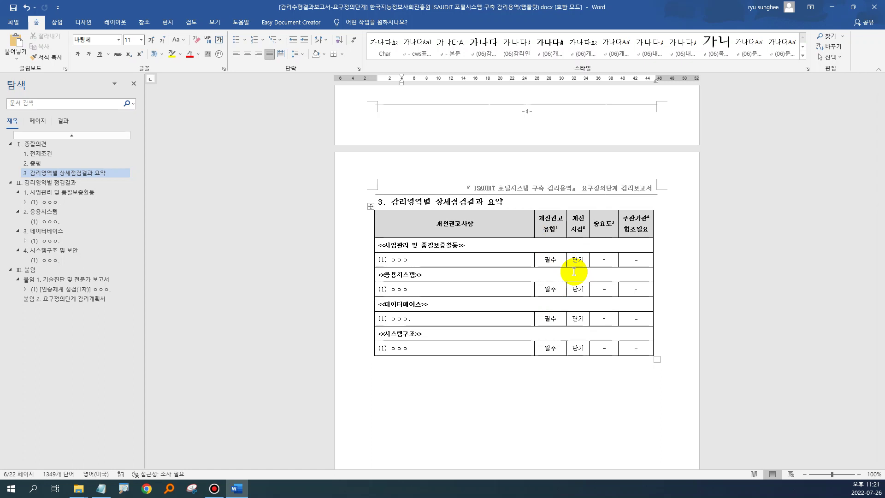
Step: Check the table properties of the 감리영역별 상세점검결과 요약 table, leaving its width, alignment and indent settings as they are
left_click(373, 209)
right_click(372, 210)
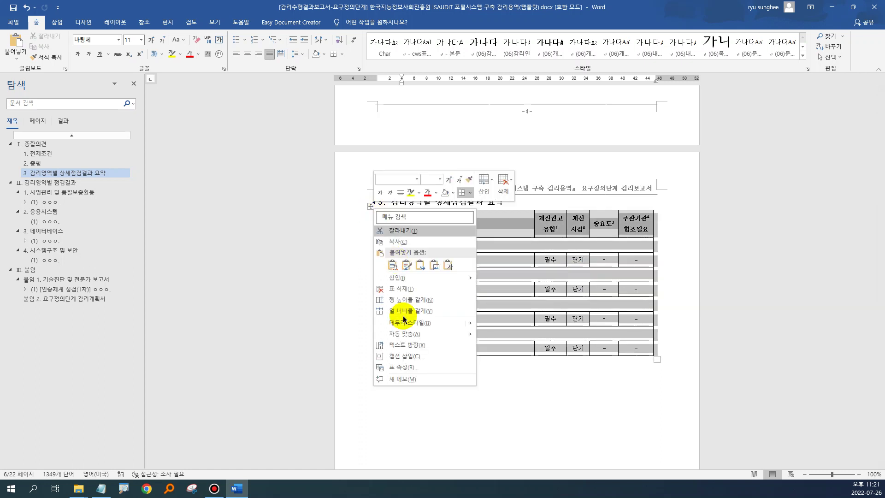
left_click(407, 369)
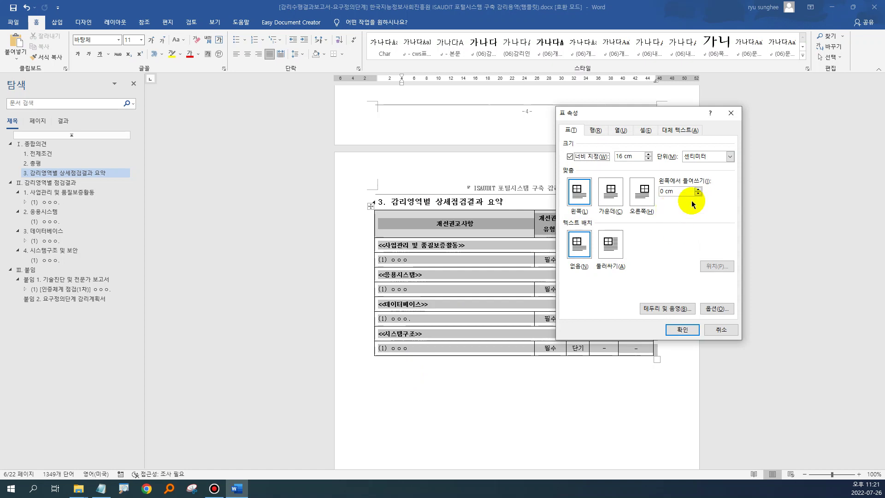
left_click(721, 330)
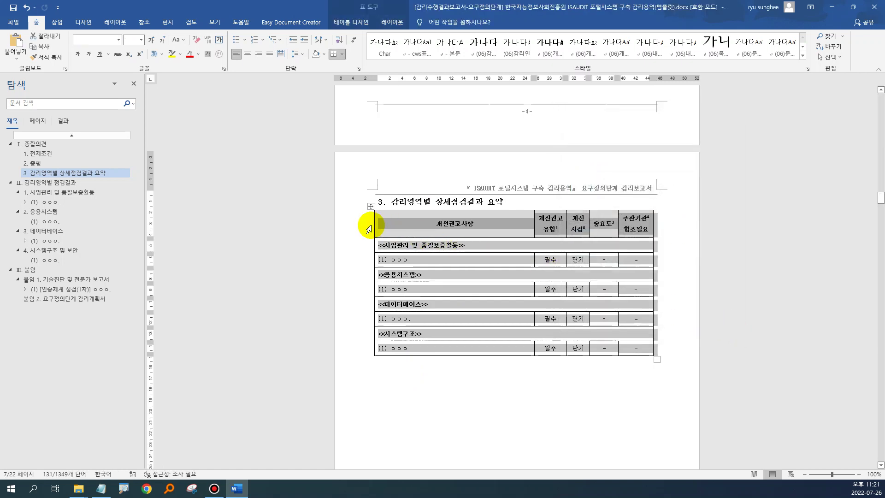
left_click(433, 227)
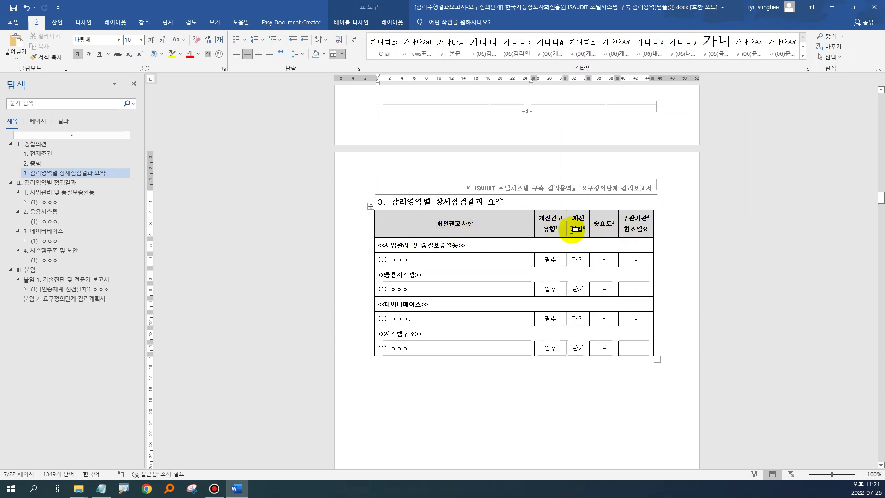
Step: Examine the summary table's footnotes and the 점검항목별 점검결과 checklist tables under 사업관리 및 품질보증활동
scroll(406, 276, "down", 15)
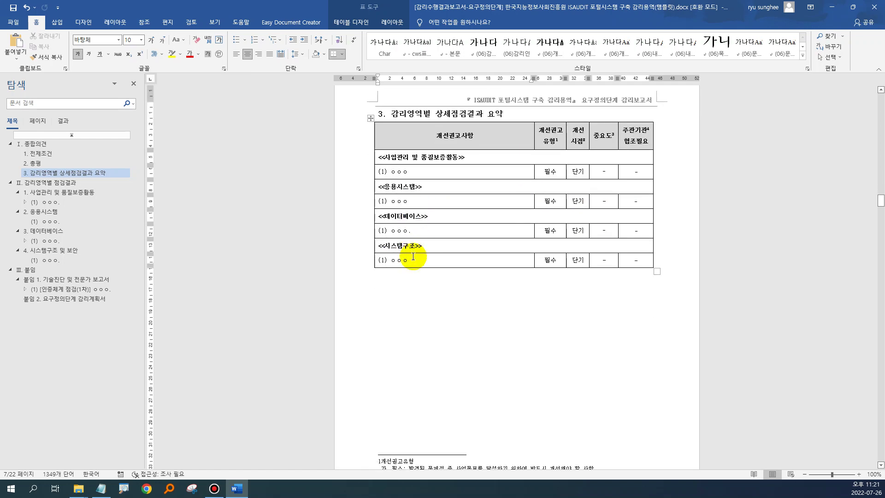
scroll(413, 260, "down", 20)
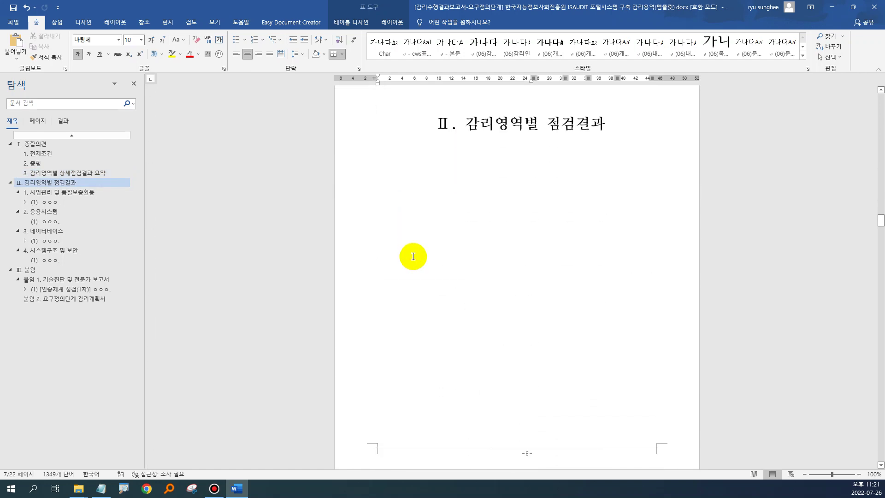
scroll(414, 256, "down", 3)
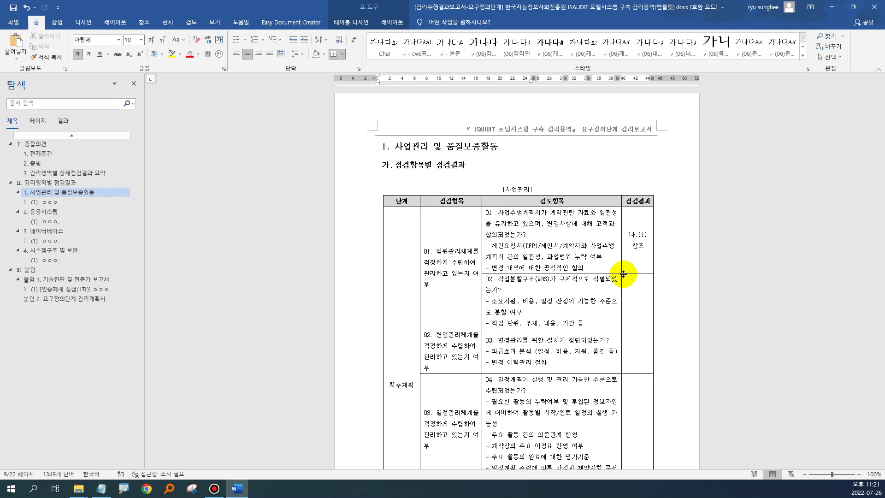
scroll(474, 300, "down", 2)
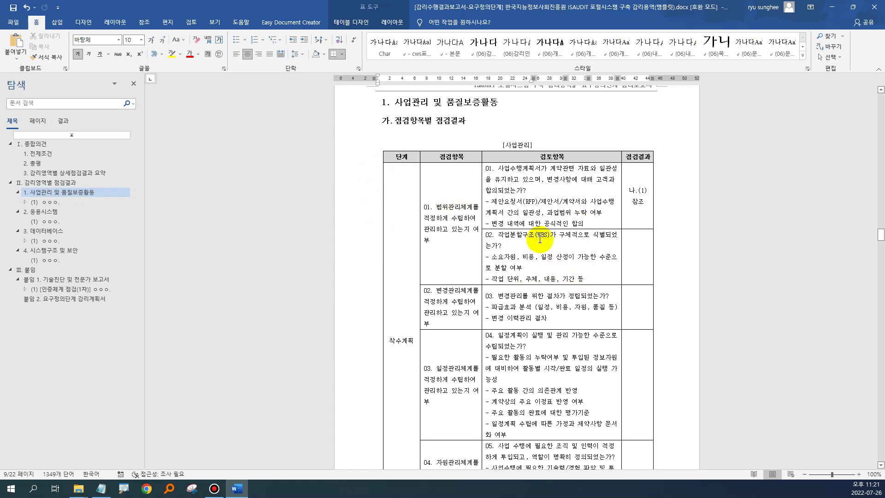
left_click(634, 157)
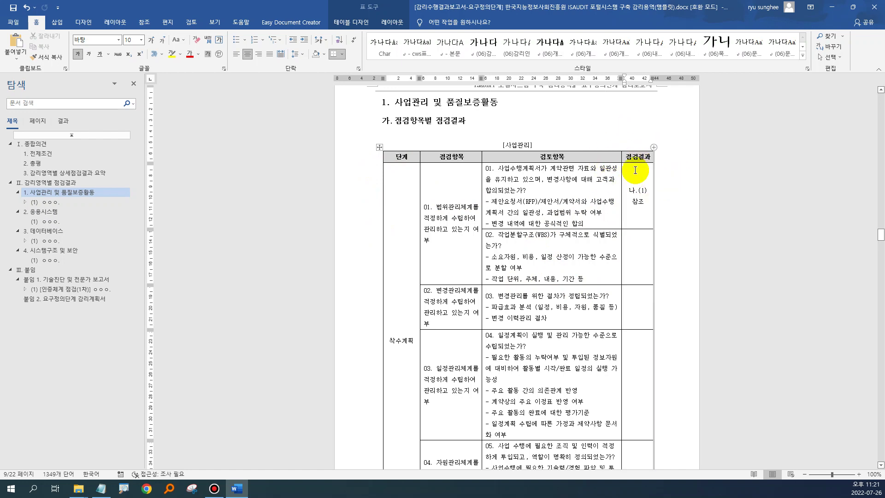
scroll(554, 275, "down", 18)
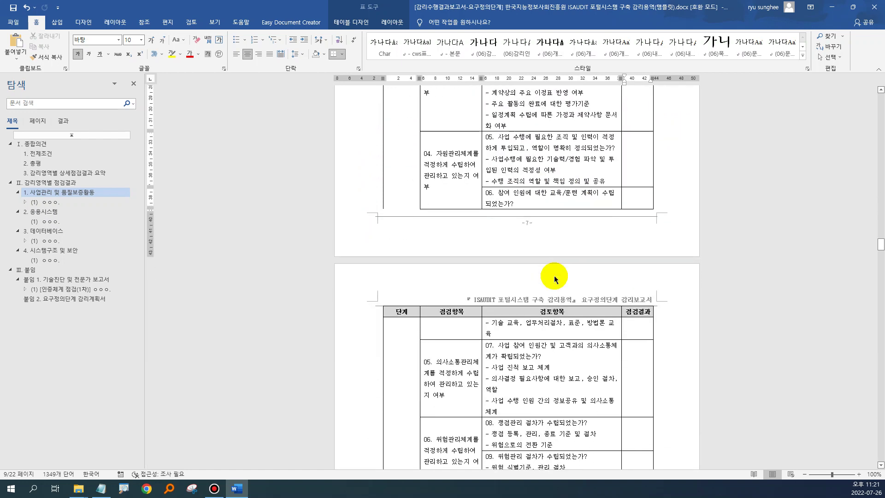
scroll(554, 275, "down", 18)
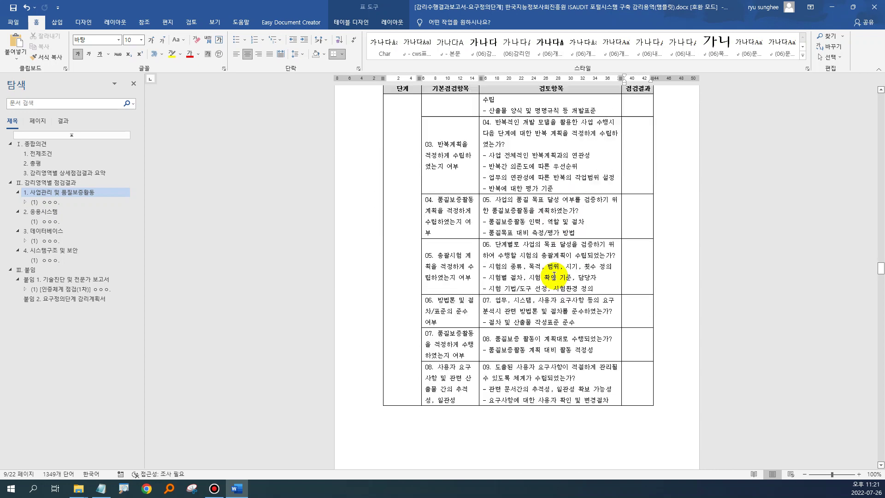
scroll(554, 276, "down", 3)
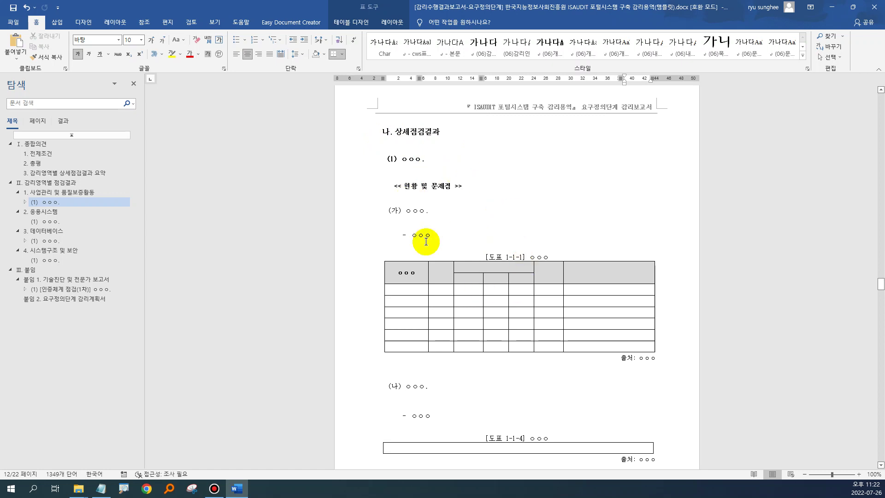
Step: Collapse and re-expand the [도표 1-1-1] caption, and expand heading (1) under 사업관리 및 품질보증활동 in the document outline
scroll(499, 169, "down", 1)
scroll(500, 168, "down", 2)
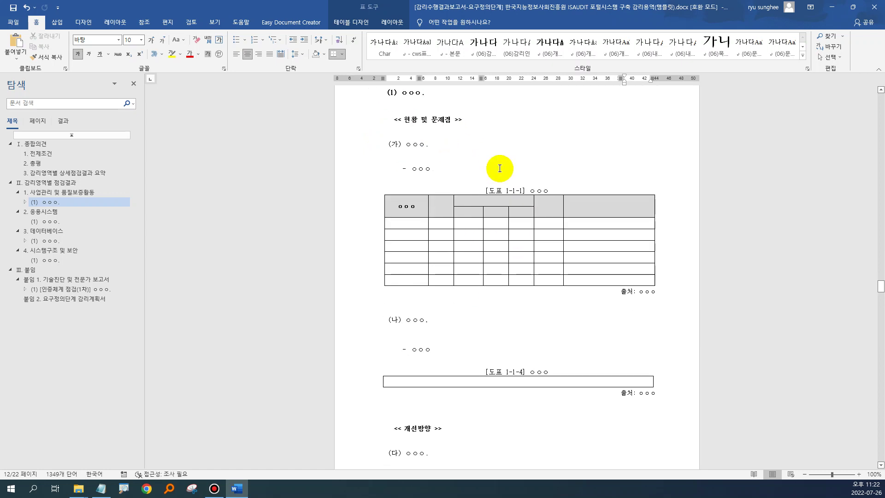
left_click(415, 205)
left_click(581, 210)
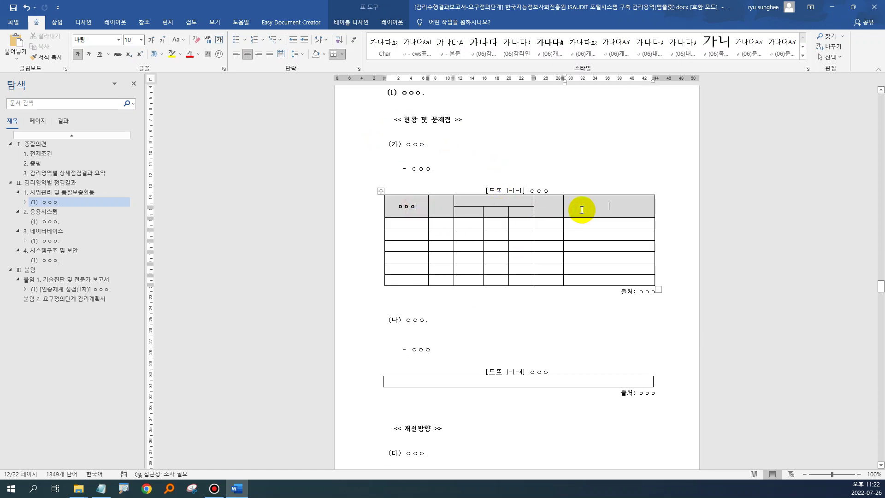
left_click(480, 191)
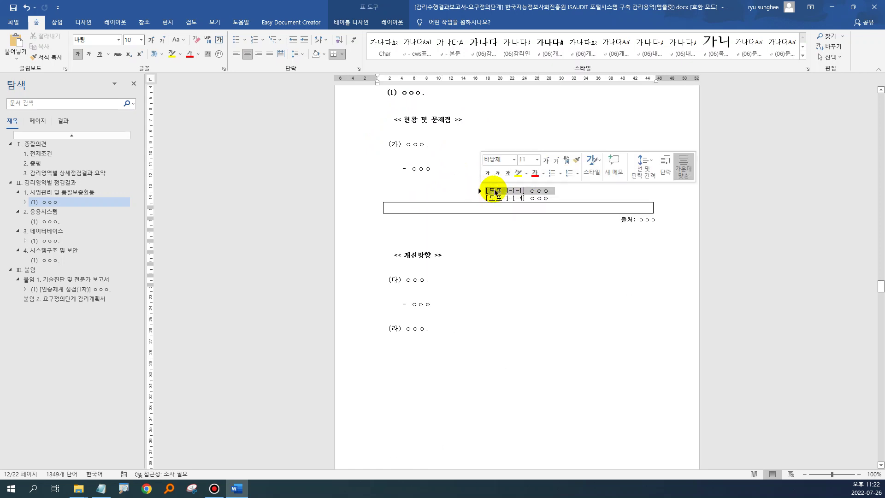
left_click(612, 184)
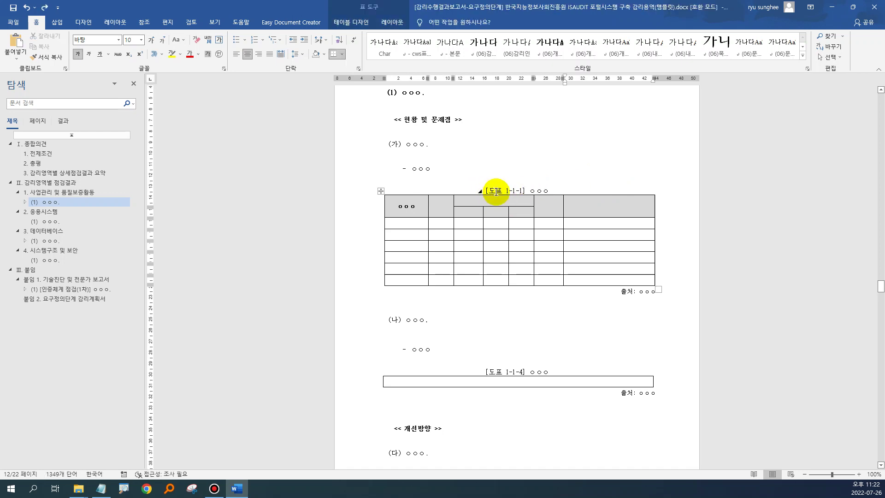
left_click(25, 202)
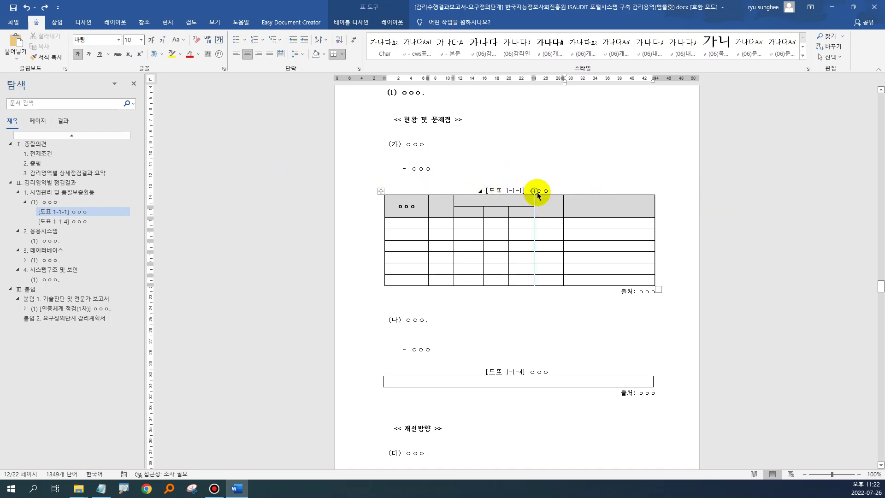
Step: Examine the source lines and layout of [도표 1-1-1] and [도표 1-1-4], plus the 개선방향 part of the detailed results
scroll(586, 240, "down", 2)
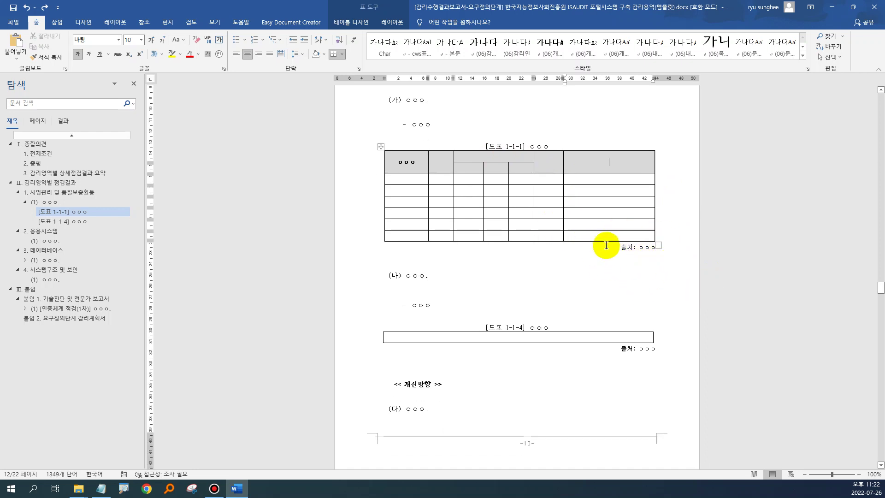
mouse_move(384, 251)
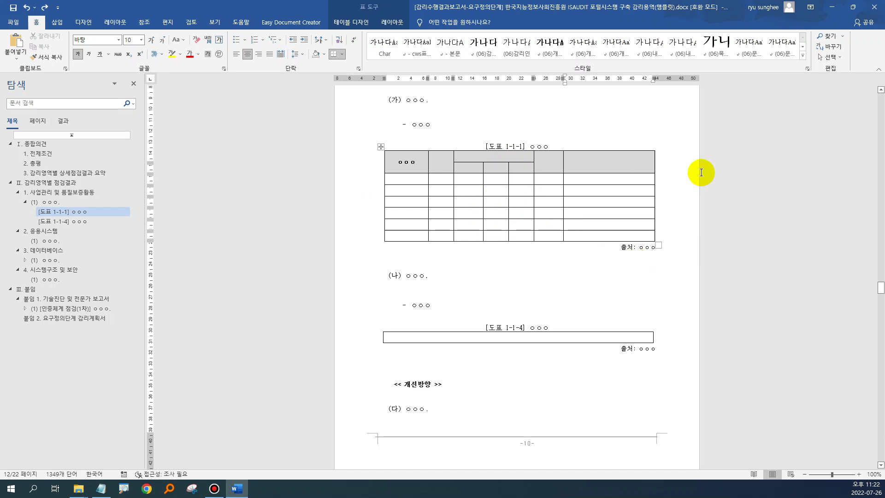
scroll(575, 240, "down", 4)
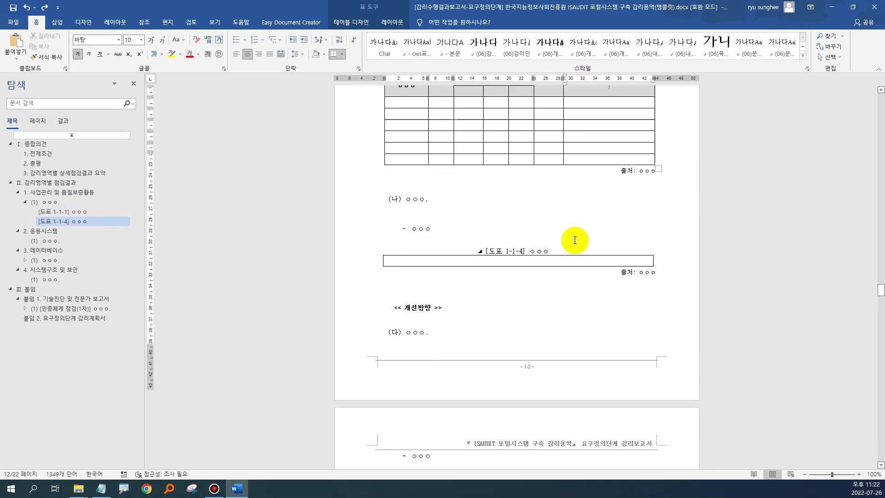
scroll(575, 241, "up", 2)
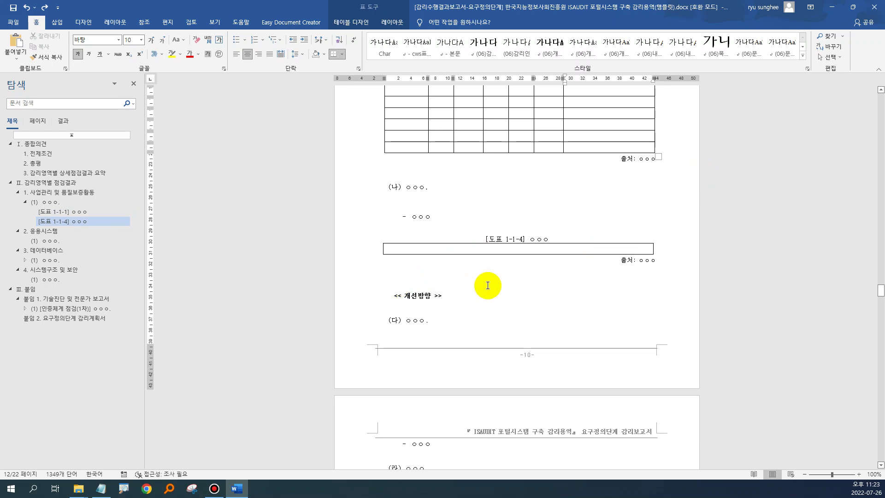
scroll(488, 286, "down", 6)
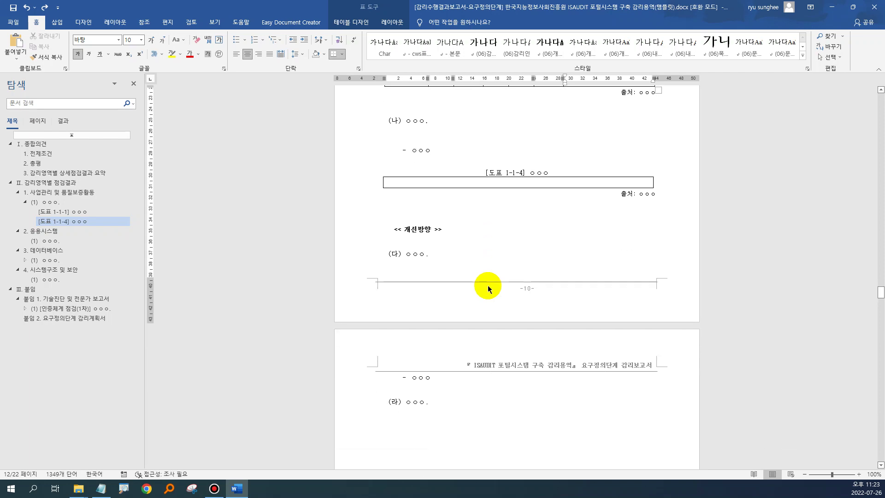
Step: Examine the 점검항목별 점검결과 tables and 상세점검결과 layout in the 응용시스템, 데이터베이스 and 시스템구조 및 보안 sections
scroll(488, 286, "down", 12)
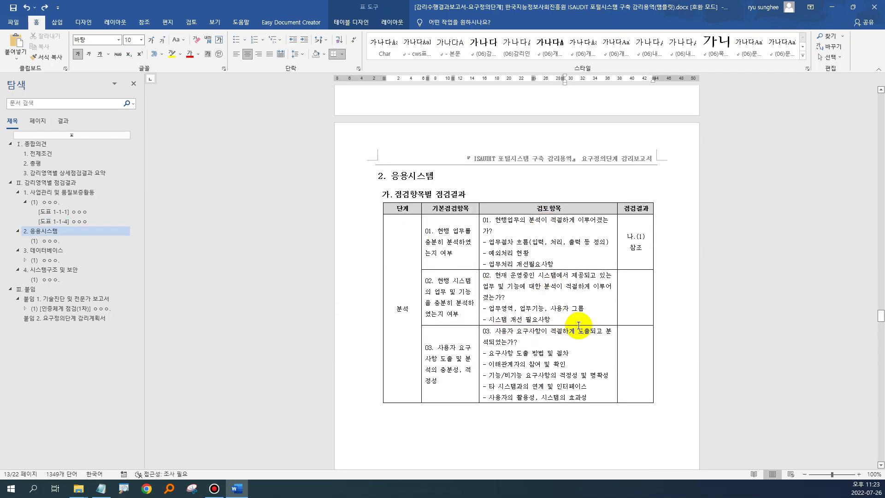
scroll(578, 312, "down", 9)
scroll(588, 332, "down", 20)
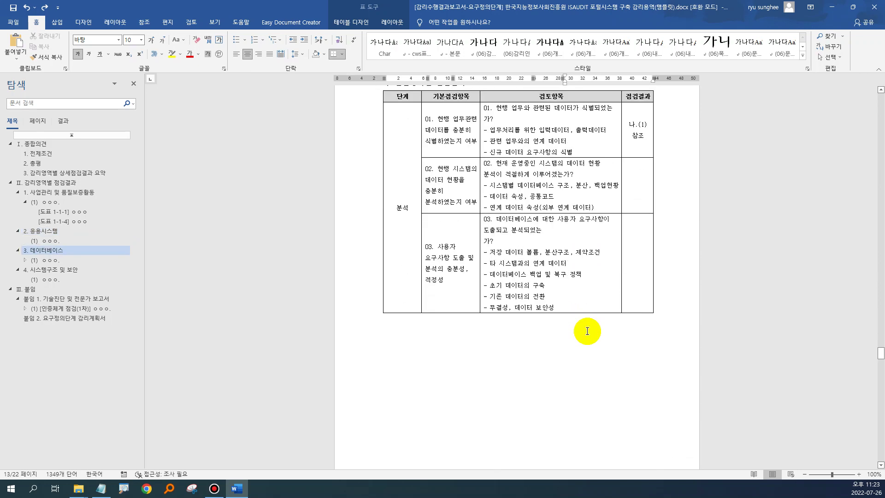
scroll(587, 331, "down", 20)
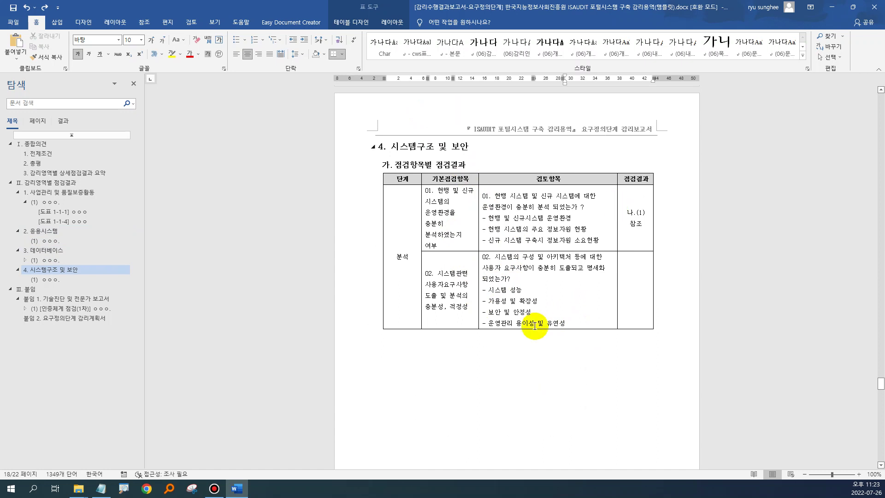
scroll(513, 325, "down", 6)
scroll(513, 326, "down", 5)
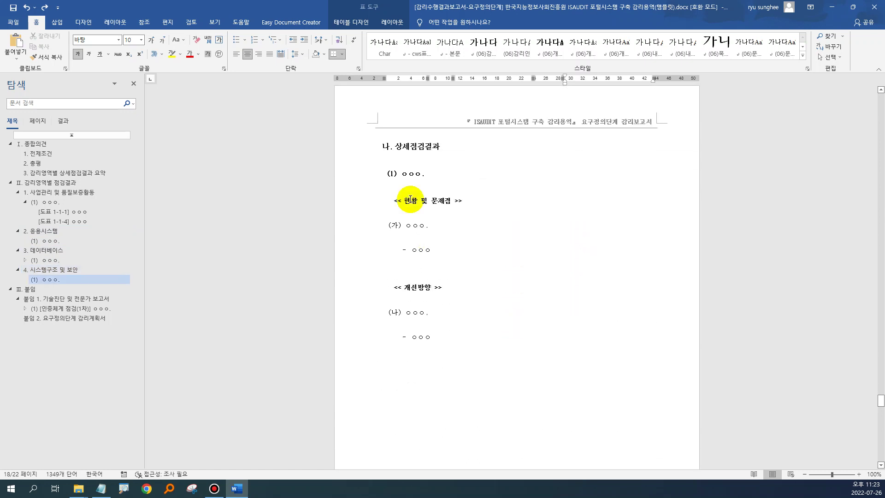
scroll(472, 294, "down", 11)
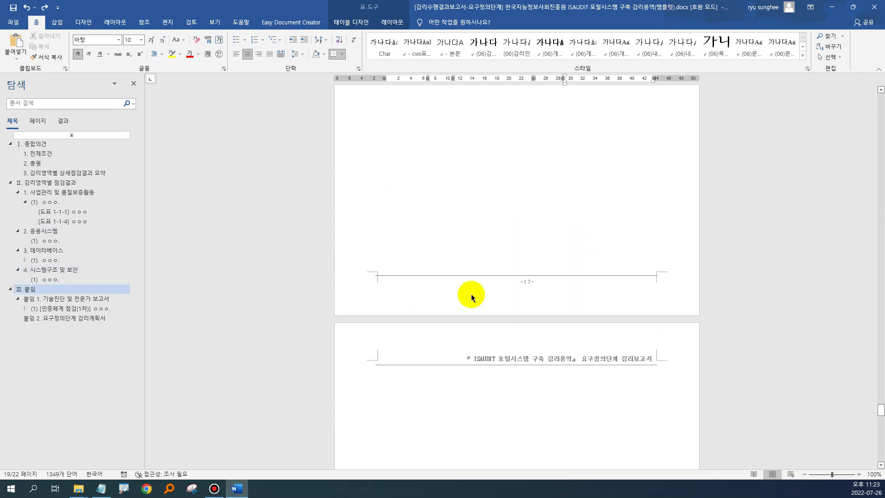
Step: Examine the Ⅲ. 붙임 part, covering the 기술진단 및 전문가 보고서 layout with its [도표 붙임 1-1-1] table and the 요구정의단계 감리계획서 attachment
scroll(471, 294, "down", 6)
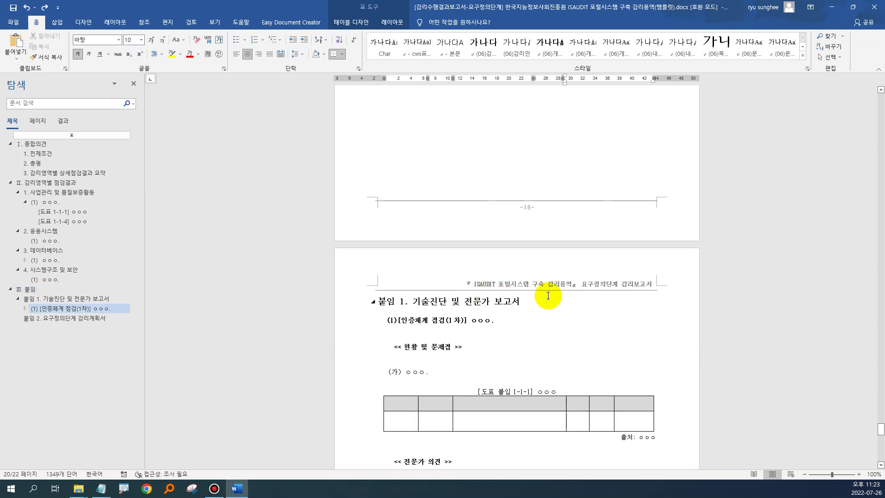
scroll(548, 296, "down", 2)
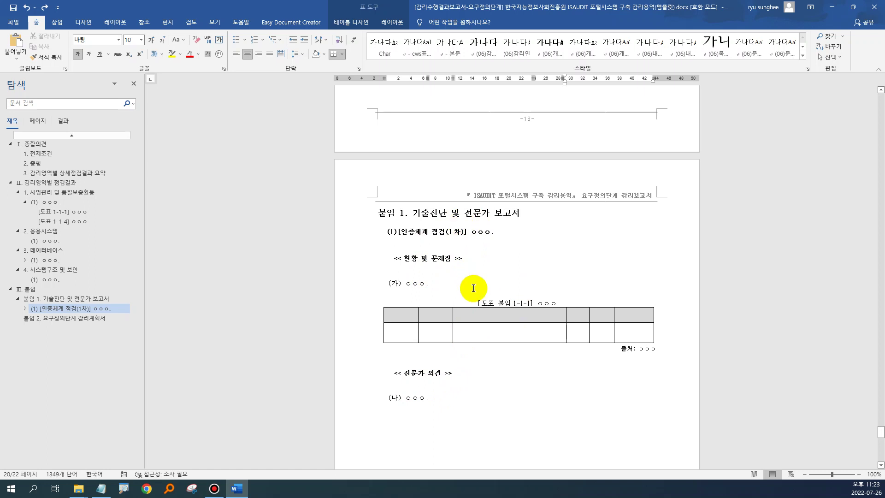
scroll(474, 288, "down", 1)
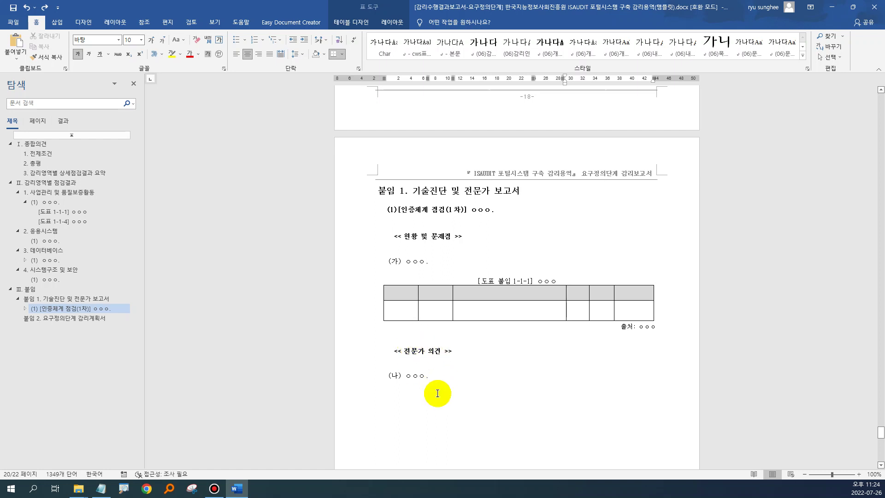
left_click(438, 376)
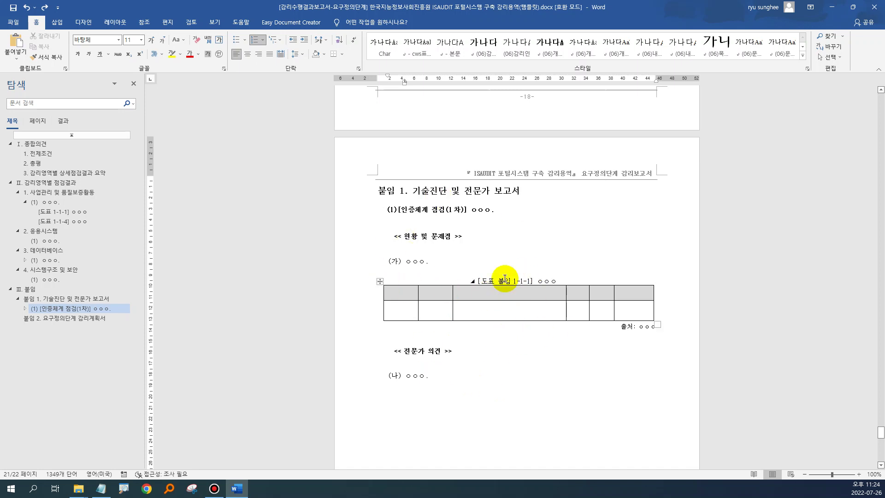
scroll(505, 279, "down", 10)
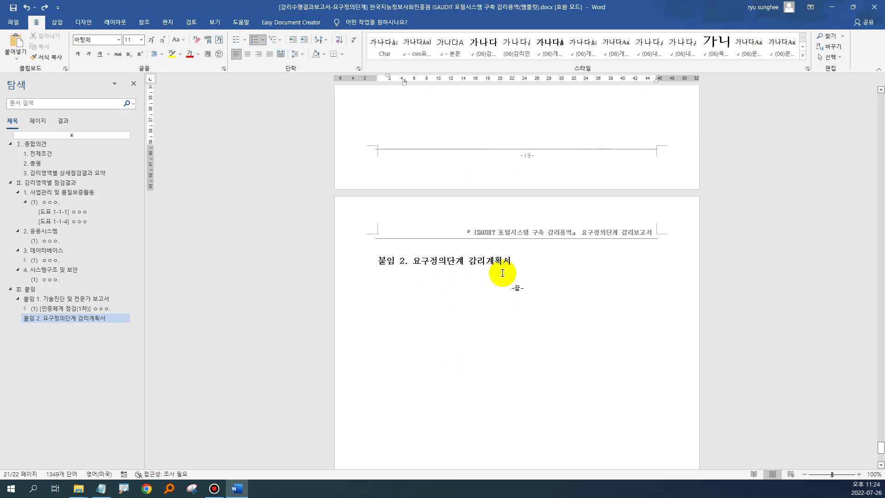
scroll(503, 273, "up", 10)
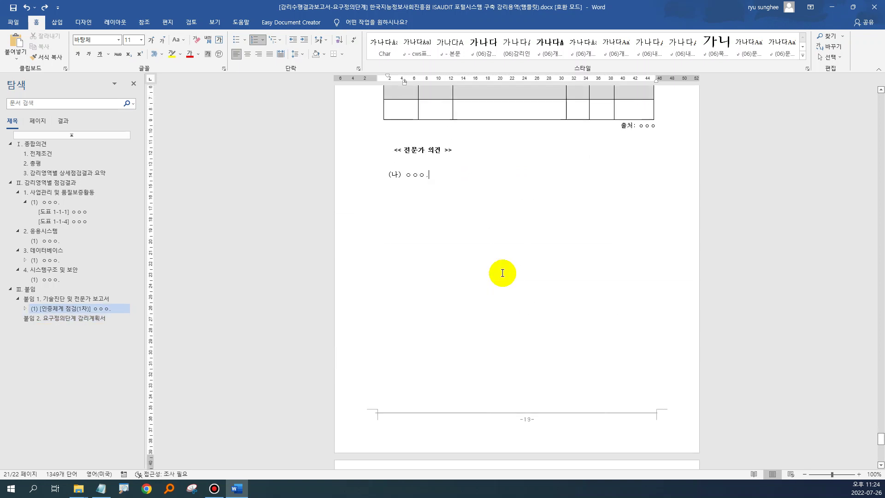
scroll(556, 248, "up", 10)
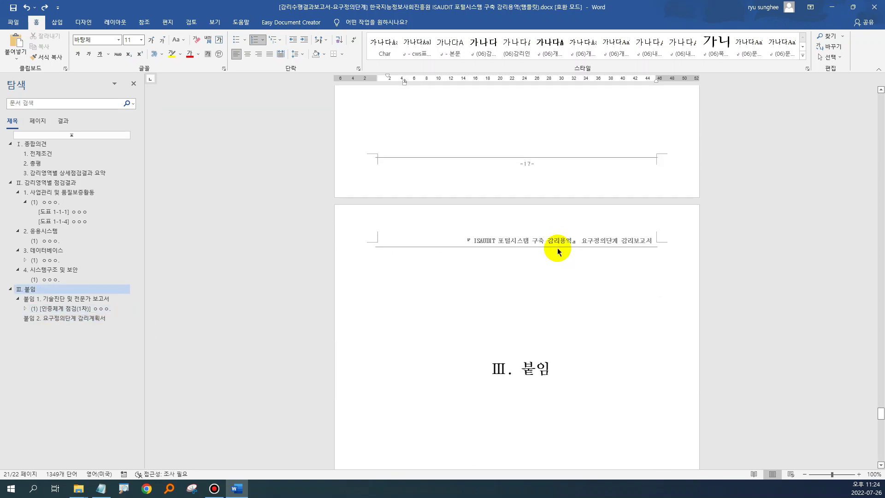
Step: Close the 감리수행결과보고서 template and save its changes
left_click(875, 8)
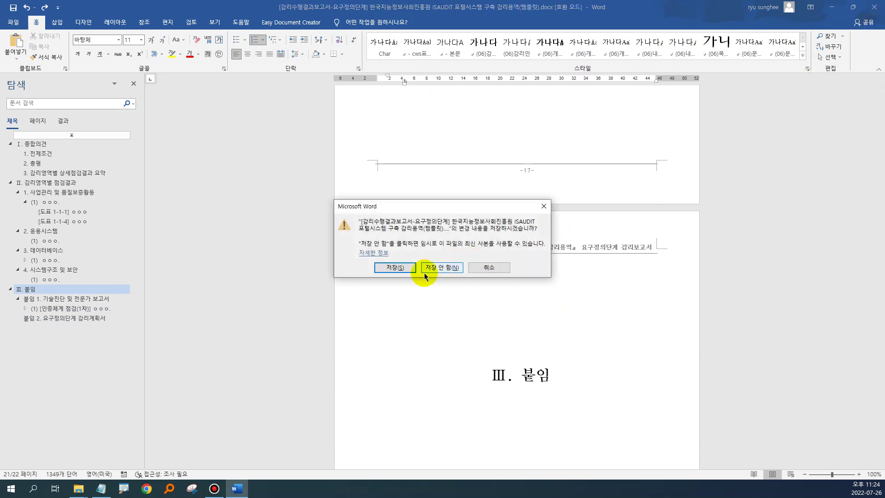
left_click(404, 270)
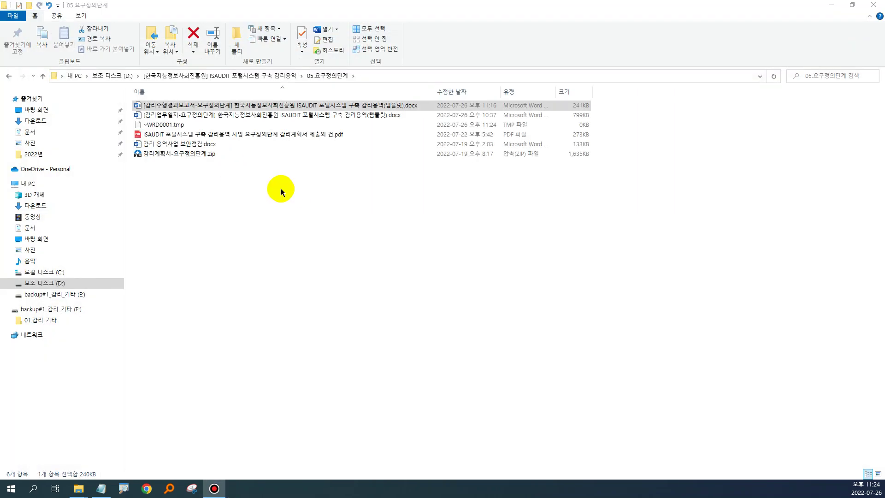
Step: Open the [감리업무일지-요구정의단계] template document from the 05.요구정의단계 folder and enable editing
left_click(285, 118)
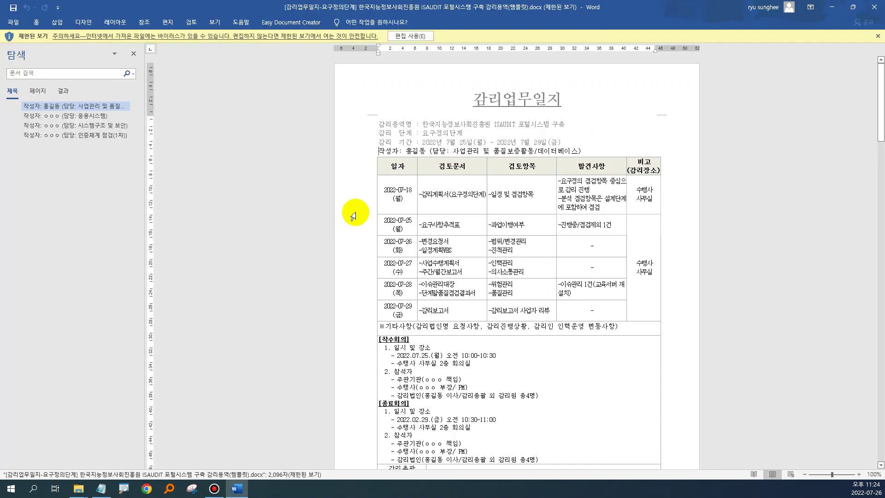
left_click(410, 36)
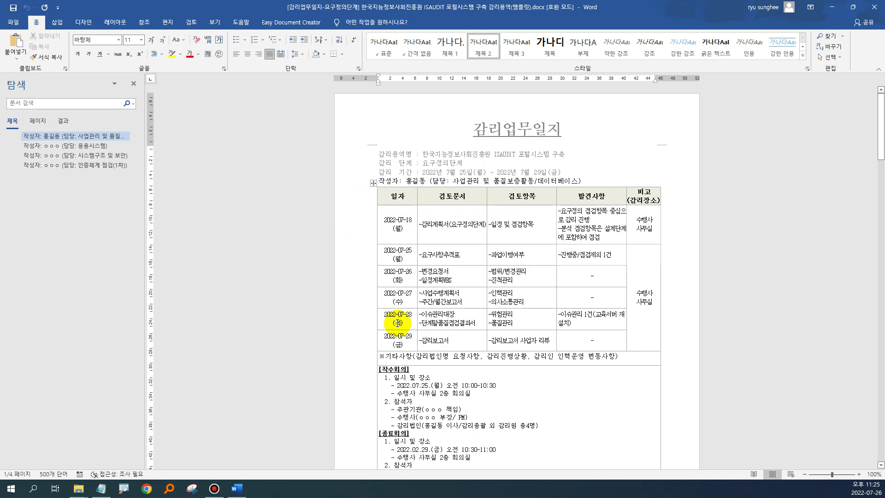
Step: Examine the 감리업무일지 tables for each audit area, from 사업관리 및 품질보증활동 through 인증체계 점검(1차), and close the document
scroll(398, 323, "down", 5)
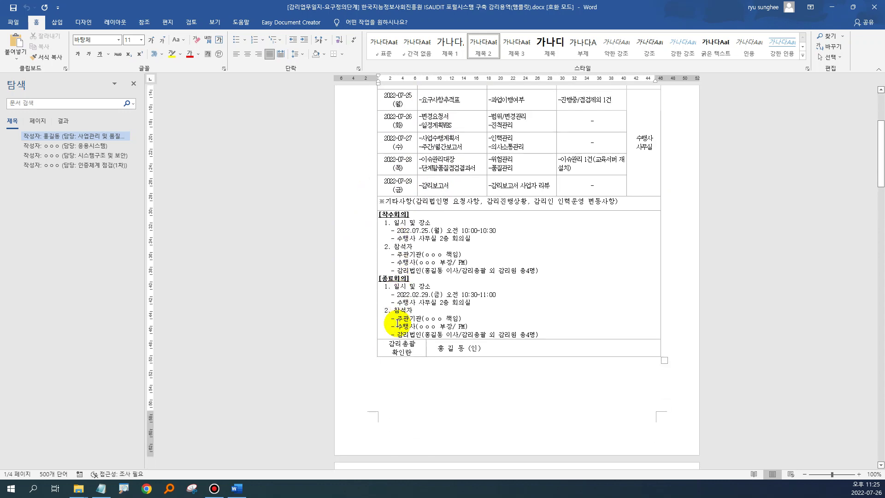
scroll(398, 323, "down", 20)
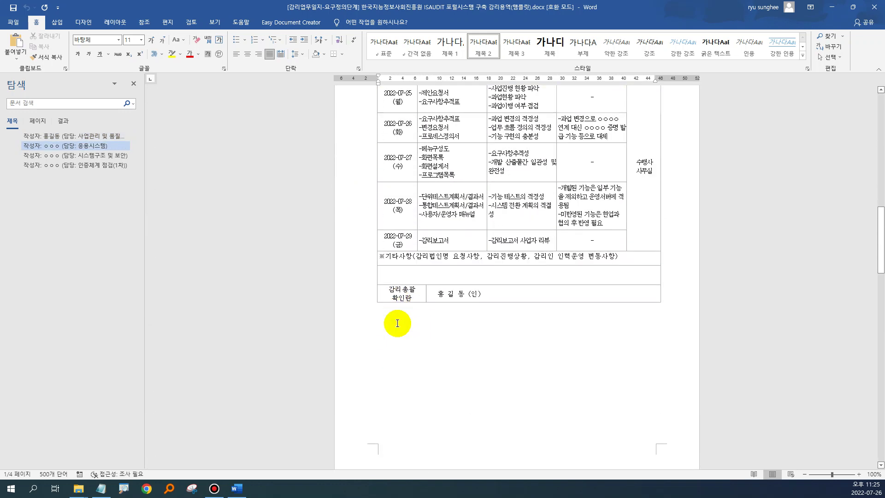
scroll(398, 323, "down", 20)
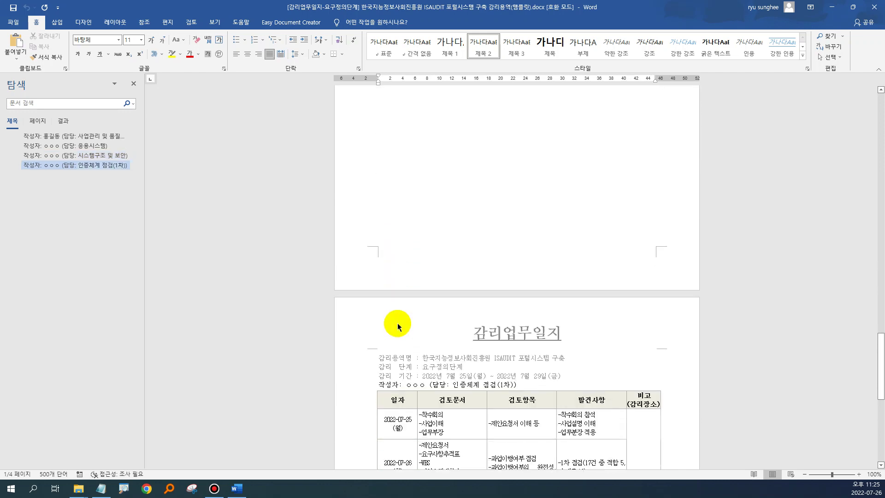
scroll(397, 326, "down", 11)
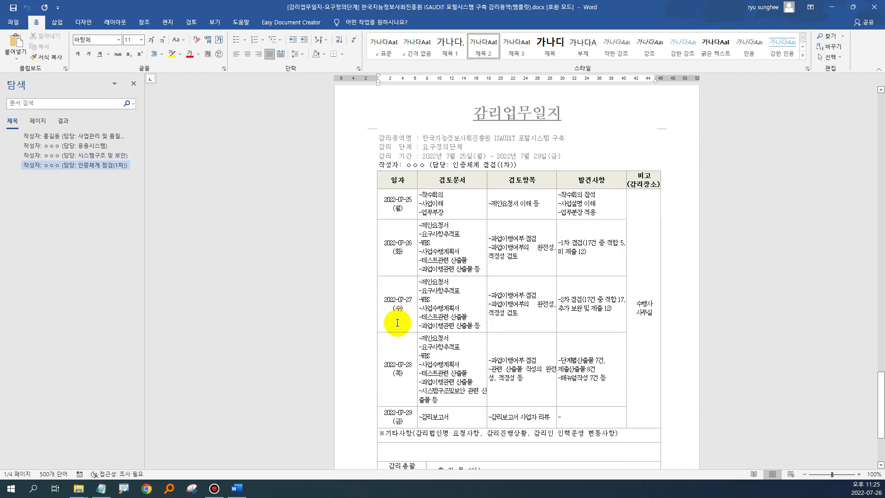
left_click(875, 7)
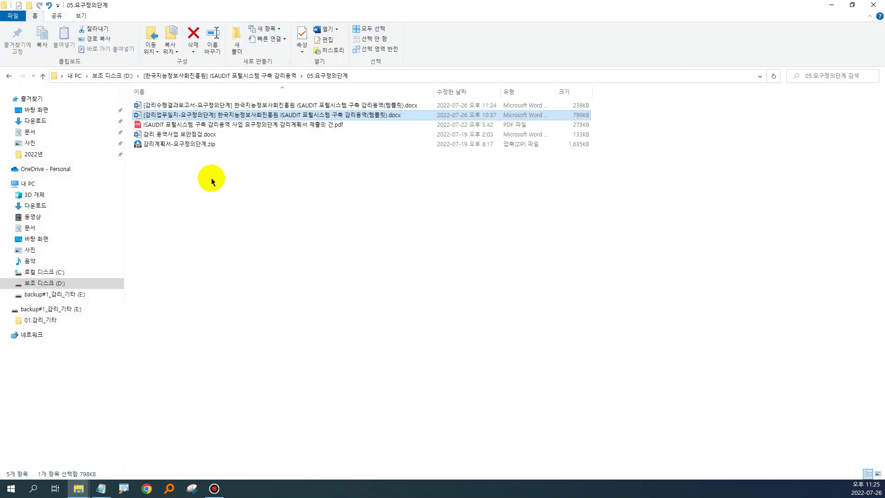
left_click(220, 217)
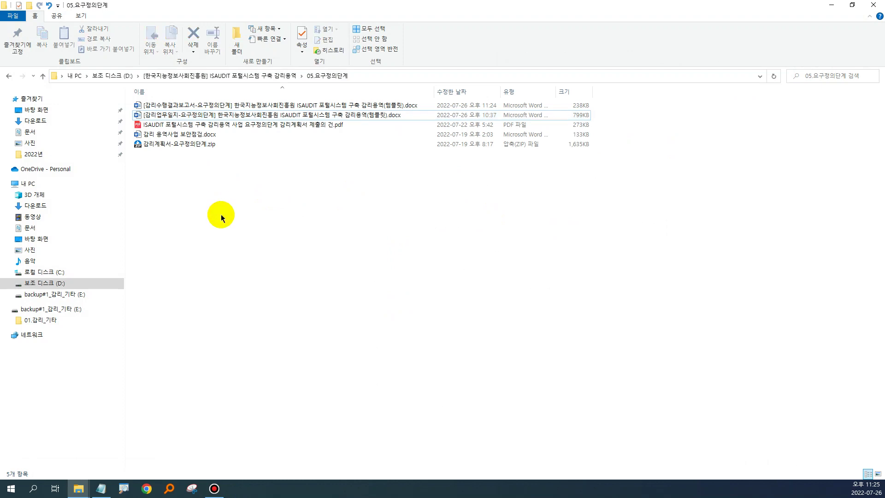